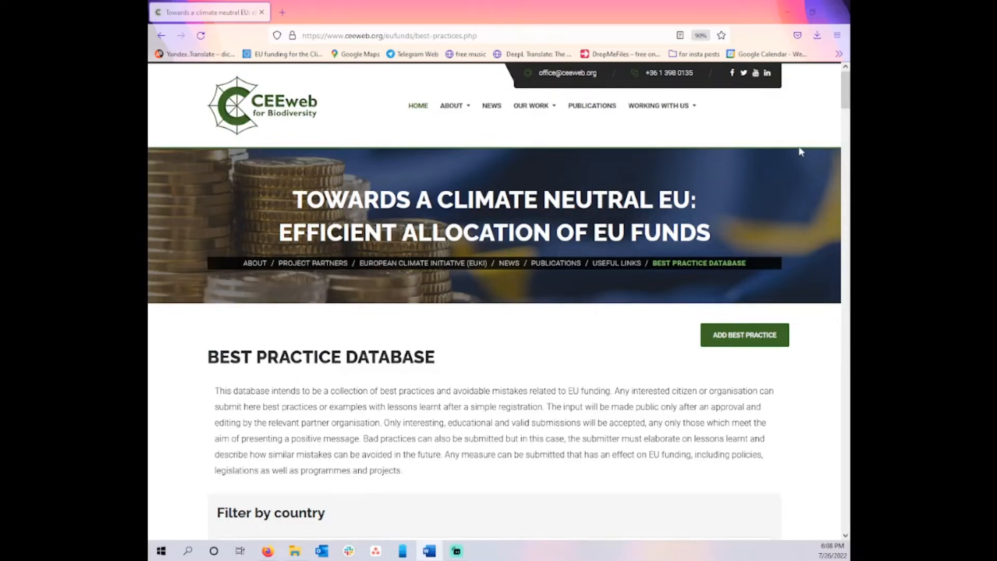
# Step: Open the add-best-practice form
pyautogui.moveTo(845, 104); pyautogui.dragTo(837, 196)
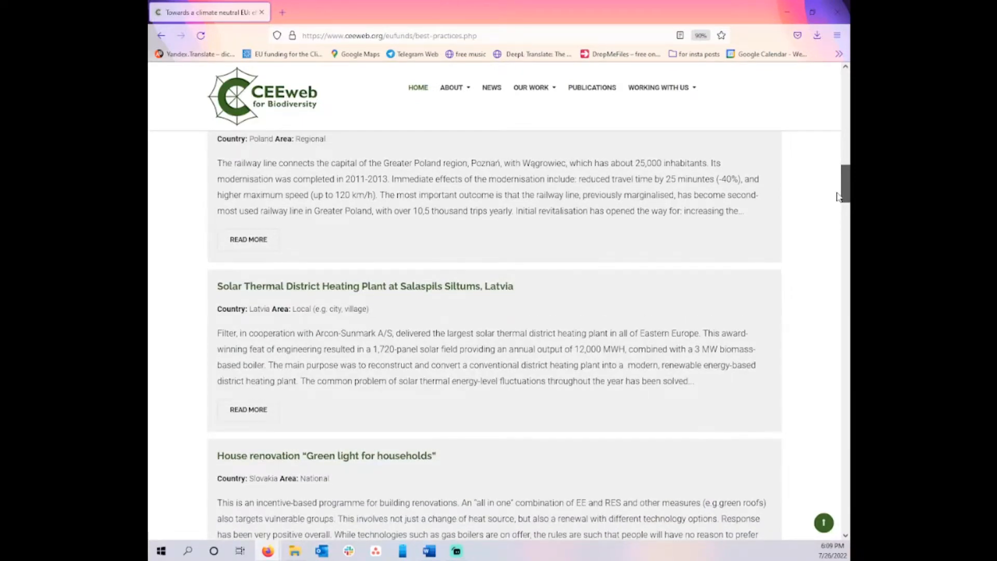
pyautogui.moveTo(837, 196); pyautogui.dragTo(807, 84)
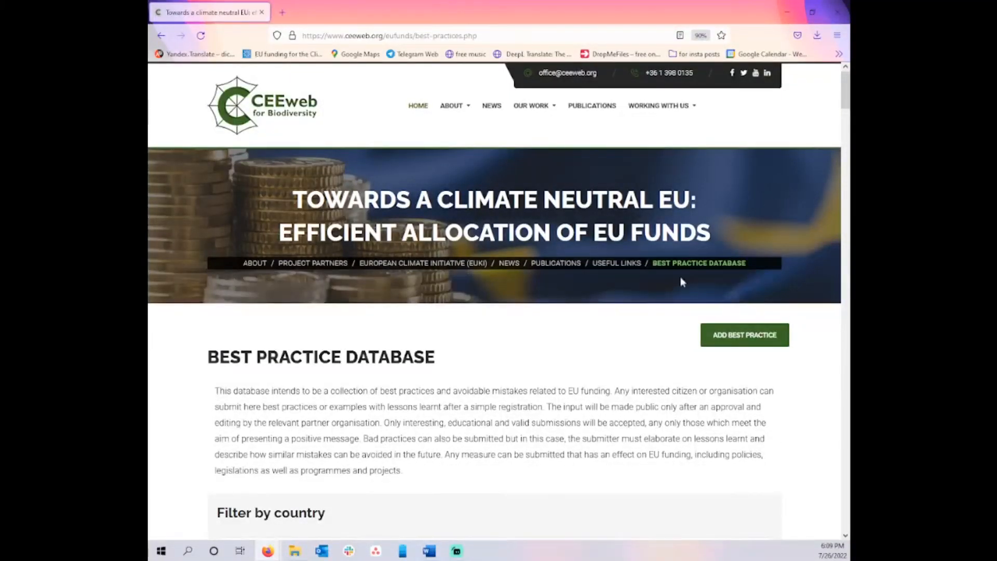
pyautogui.click(748, 341)
pyautogui.moveTo(847, 107); pyautogui.dragTo(848, 178)
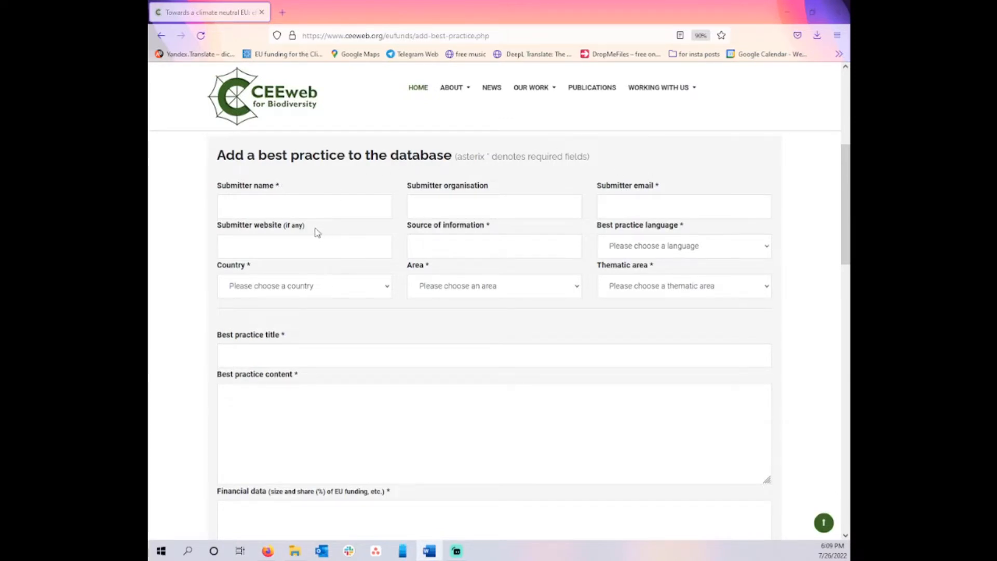
# Step: Enter the submitter's name, organisation CEEweb and e-mail address using autocomplete suggestions
pyautogui.click(261, 208)
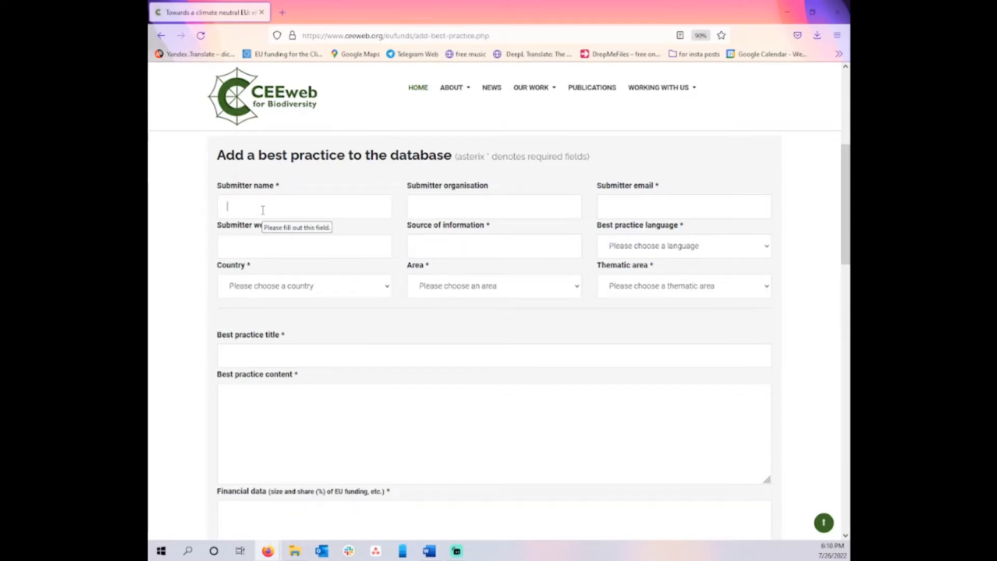
pyautogui.write('Alek')
pyautogui.click(239, 227)
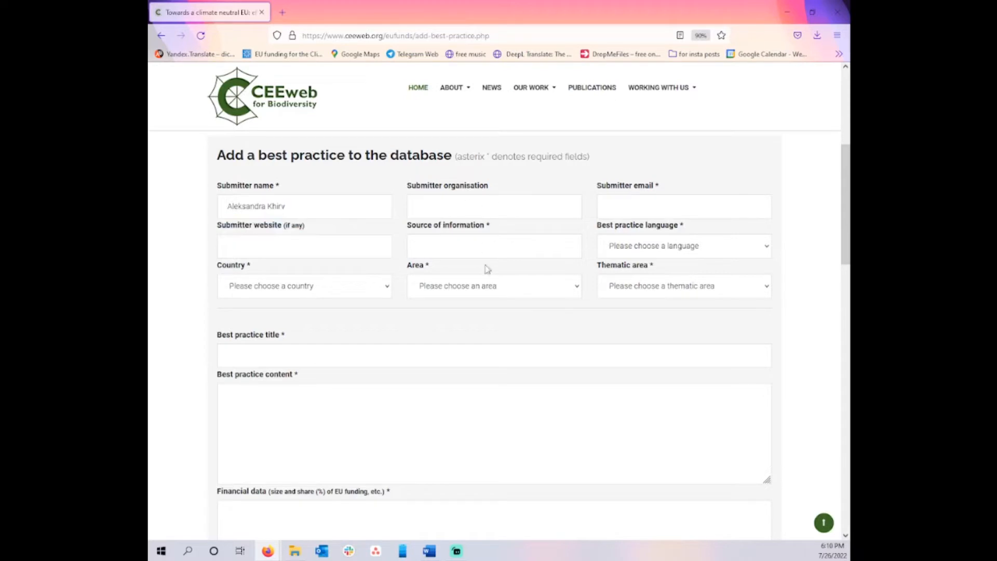
pyautogui.click(472, 202)
pyautogui.write('CEEweb')
pyautogui.click(670, 202)
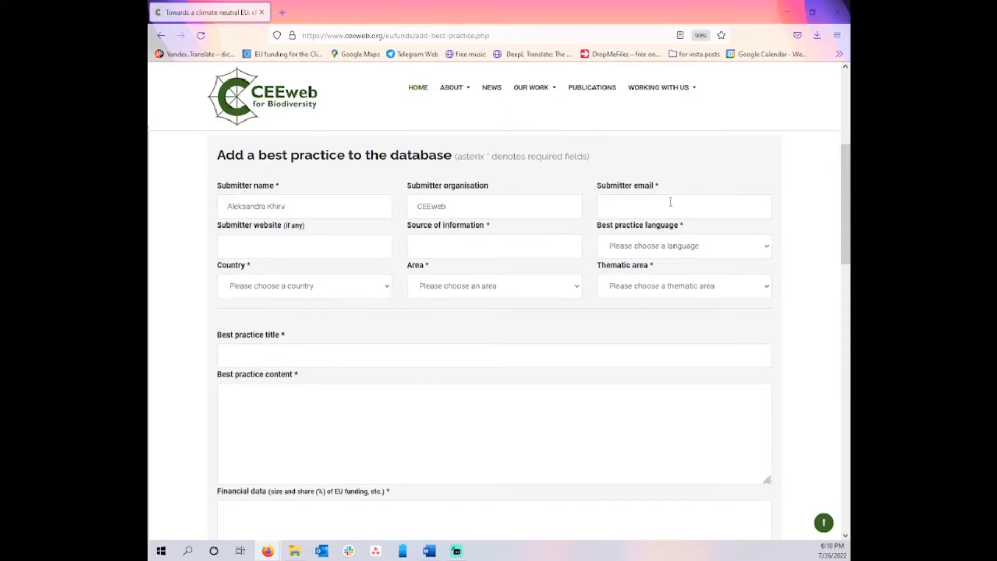
pyautogui.write('a.khirv')
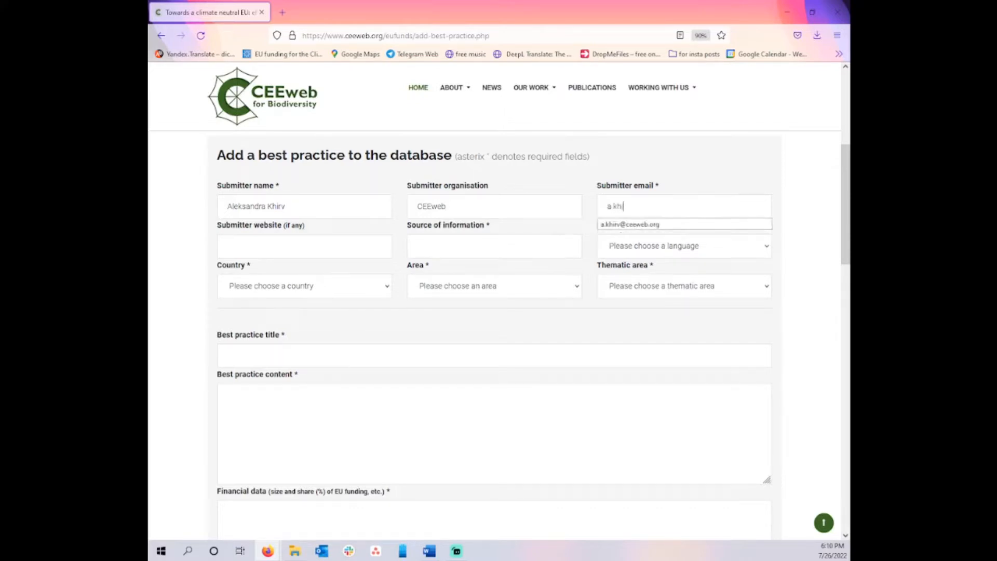
pyautogui.click(661, 225)
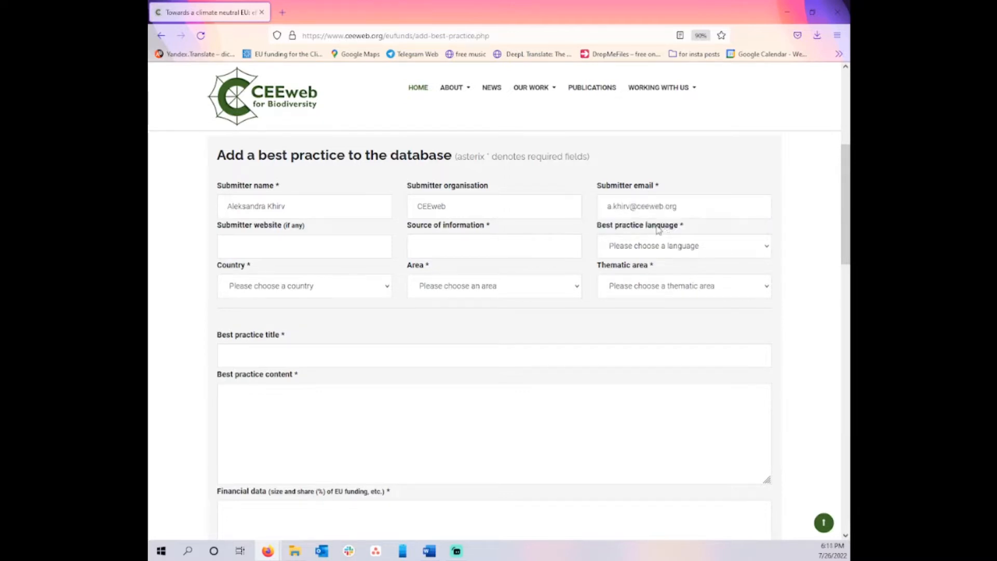
# Step: Set the website to ceeweb.org and the source to 'Official website of Hungarian government'
pyautogui.click(351, 248)
pyautogui.write('ceewe')
pyautogui.write('b.org')
pyautogui.click(473, 240)
pyautogui.write('Web')
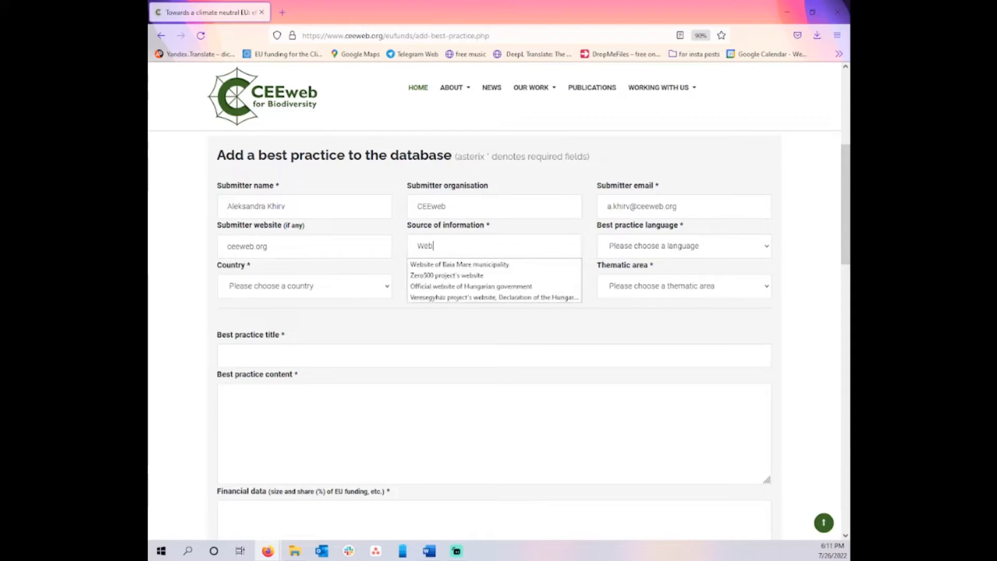
pyautogui.write('site of')
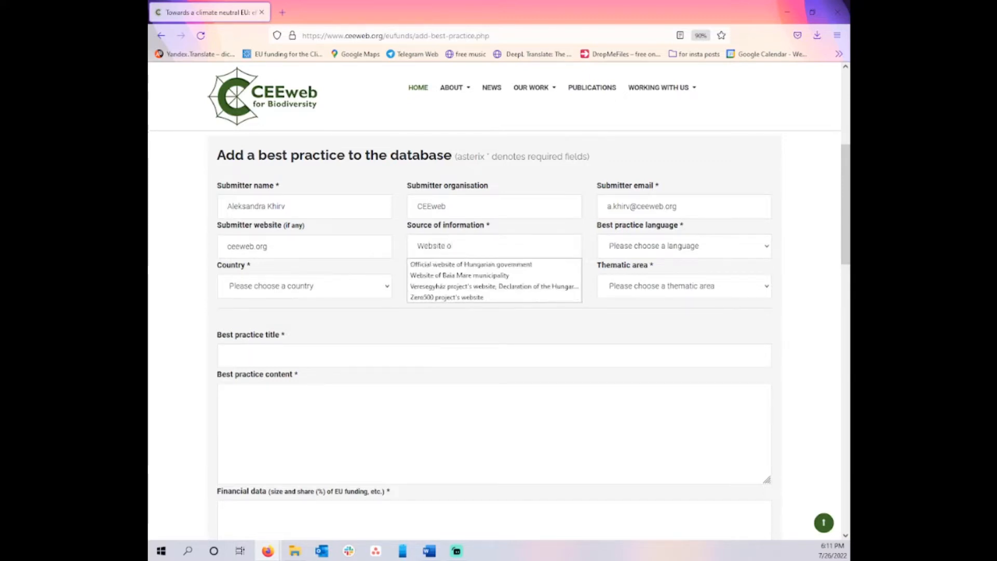
pyautogui.click(475, 264)
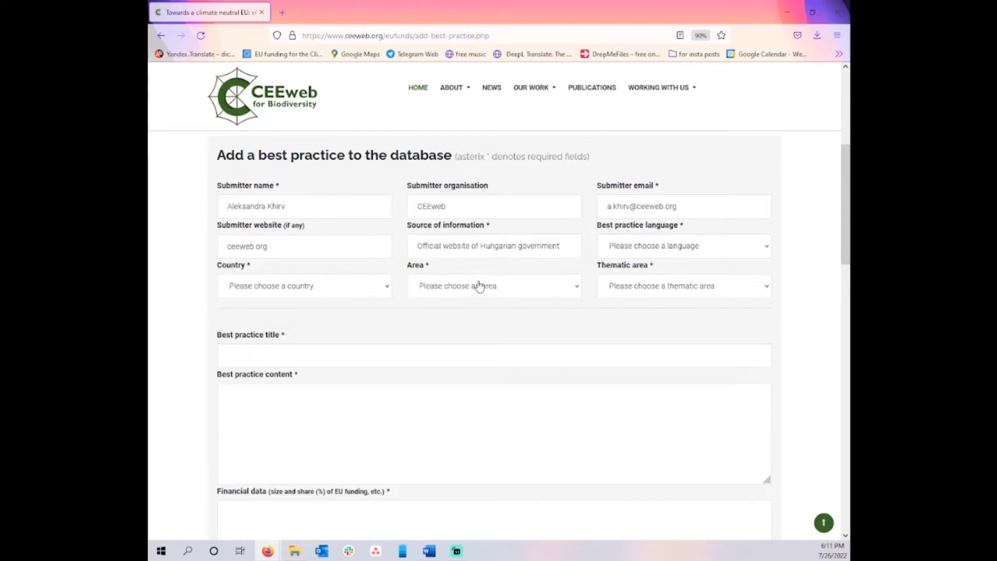
# Step: Set the language to English, country to Hungary and area to National
pyautogui.click(647, 250)
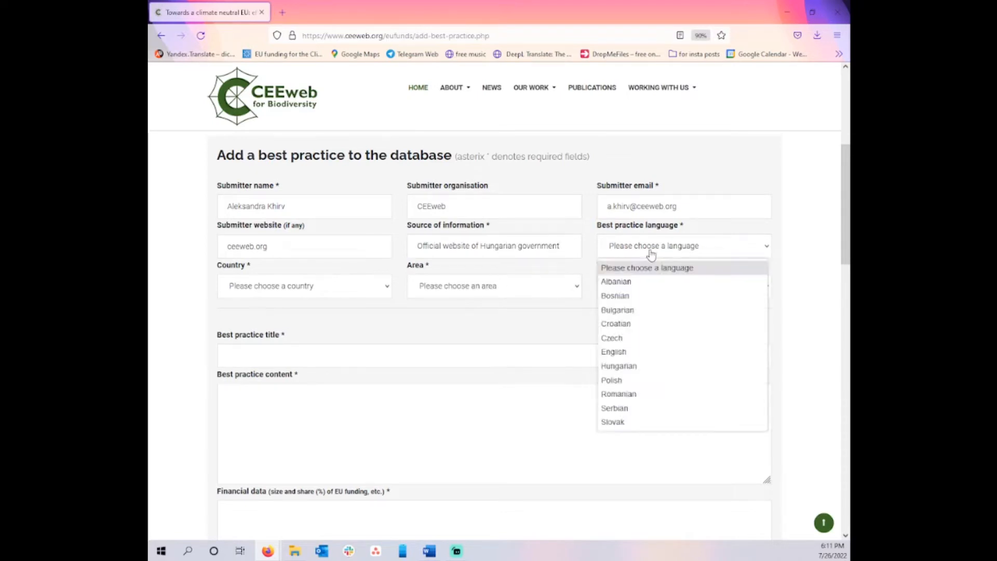
pyautogui.click(622, 351)
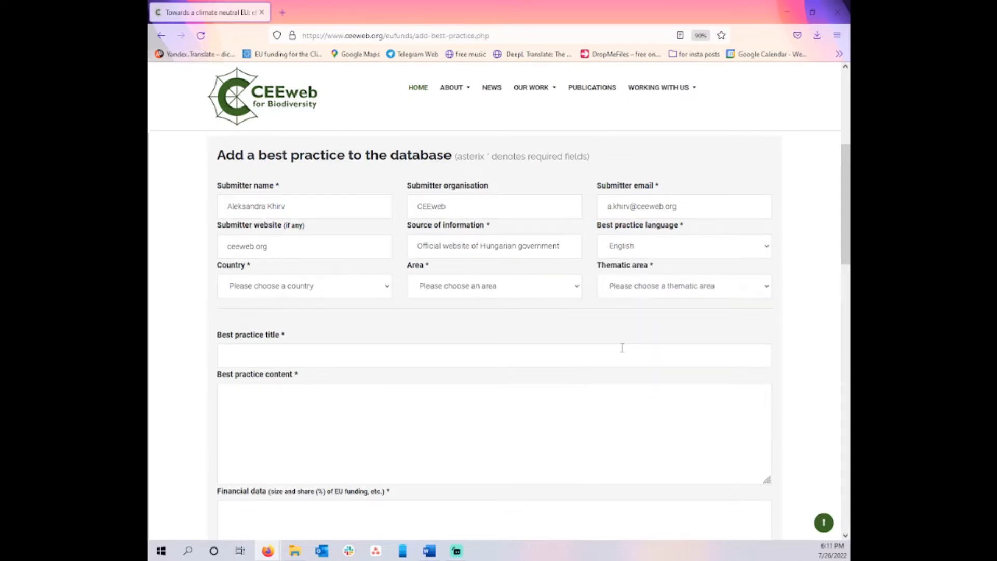
pyautogui.click(335, 292)
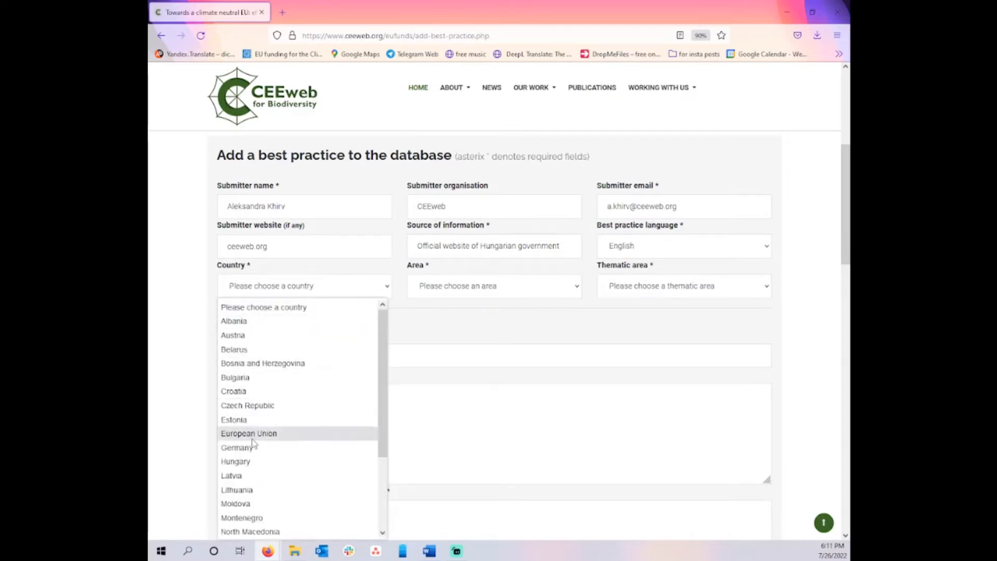
pyautogui.click(237, 462)
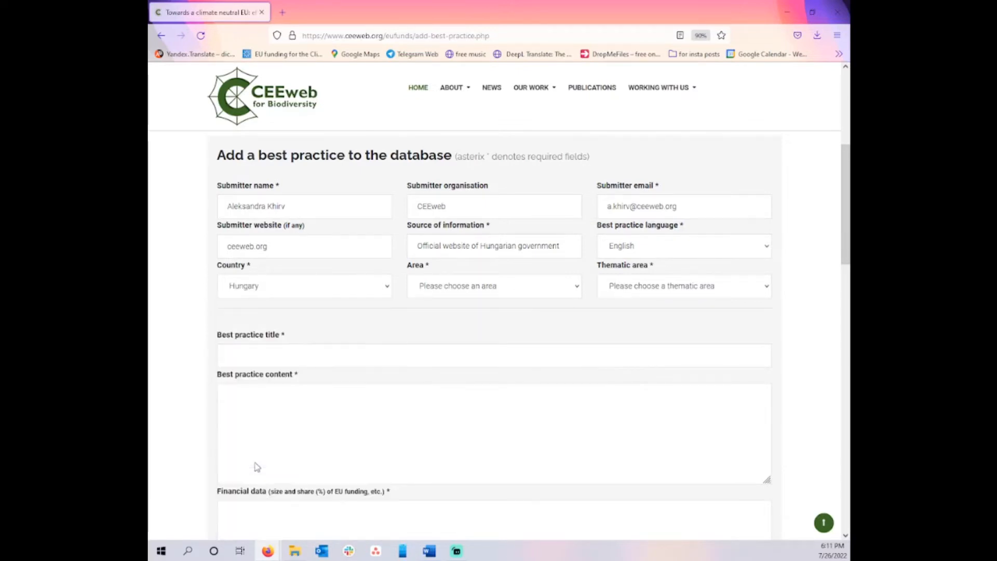
pyautogui.click(471, 294)
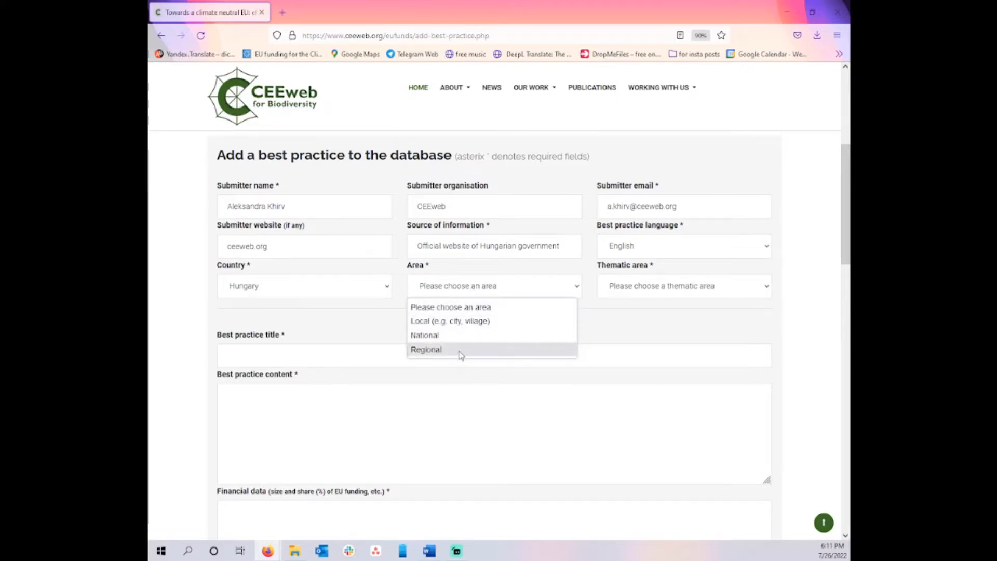
pyautogui.click(455, 335)
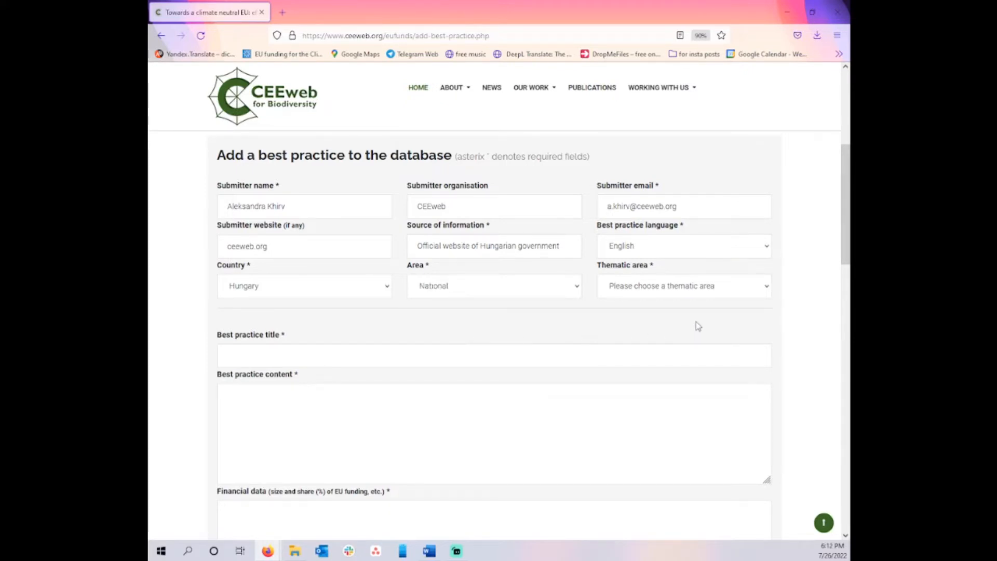
# Step: Set the thematic area to Transport
pyautogui.click(709, 293)
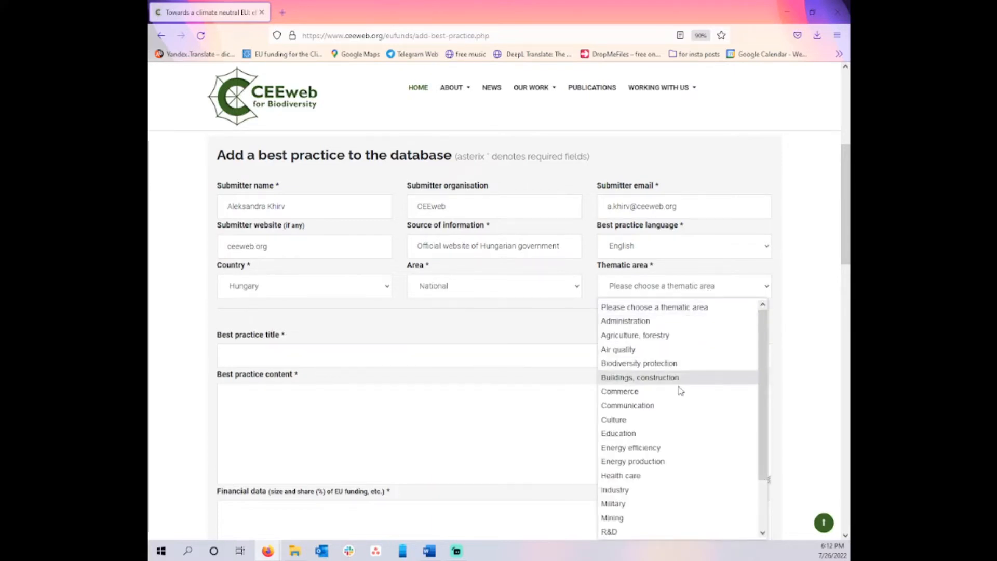
pyautogui.scroll(-2, 644, 433)
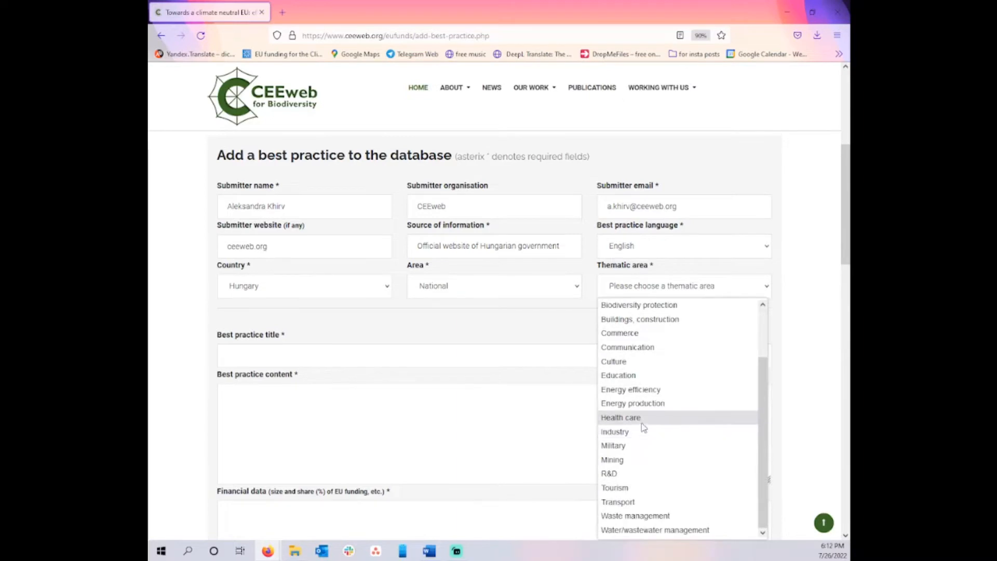
pyautogui.click(652, 502)
pyautogui.scroll(1, 675, 399)
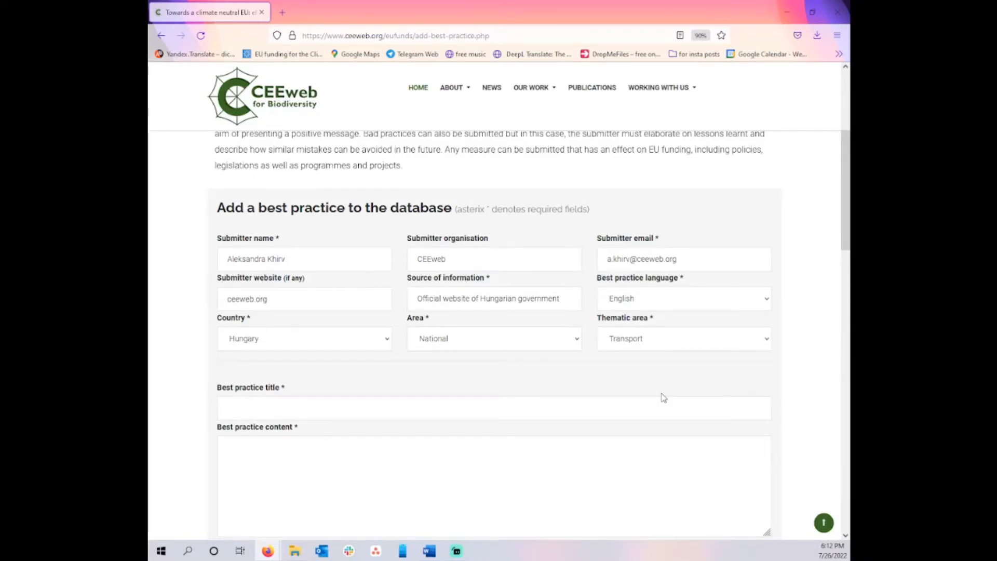
pyautogui.scroll(-2, 663, 398)
# Step: Paste the zero-emission bus transport title and the content description
pyautogui.click(292, 299)
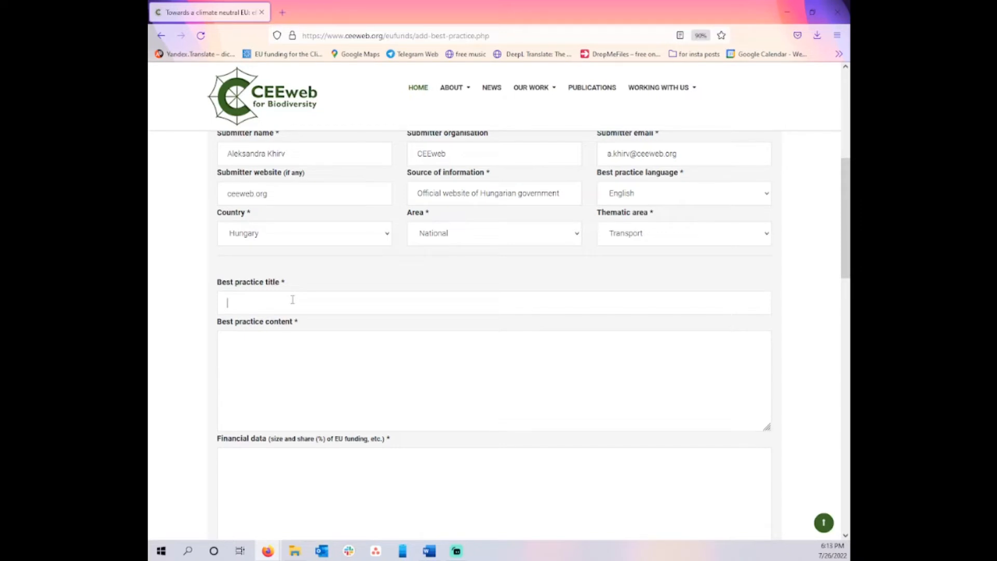
pyautogui.write('The development of zero-emission bus transport (RRF) in Hungary')
pyautogui.click(270, 349)
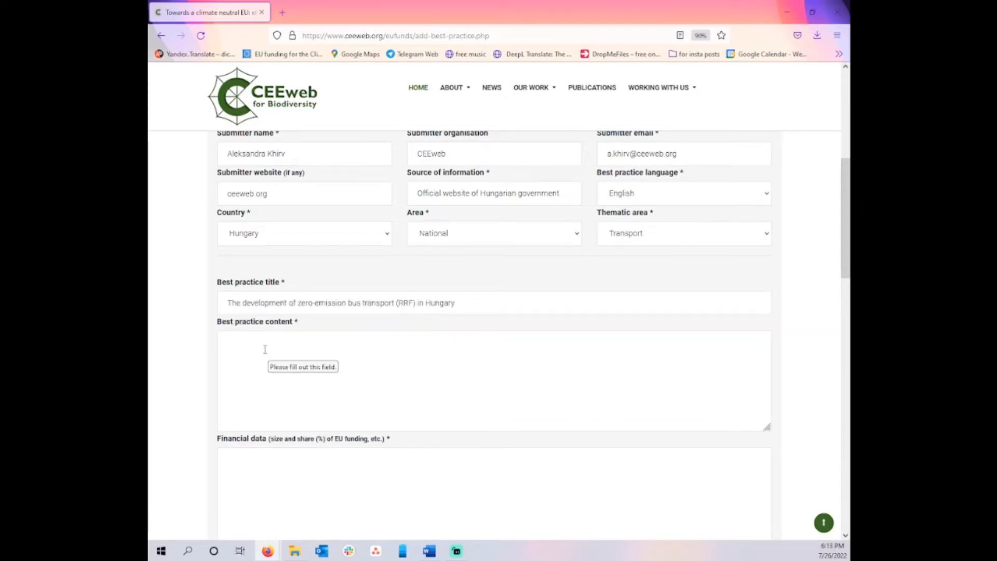
pyautogui.hotkey('ctrl', 'v')
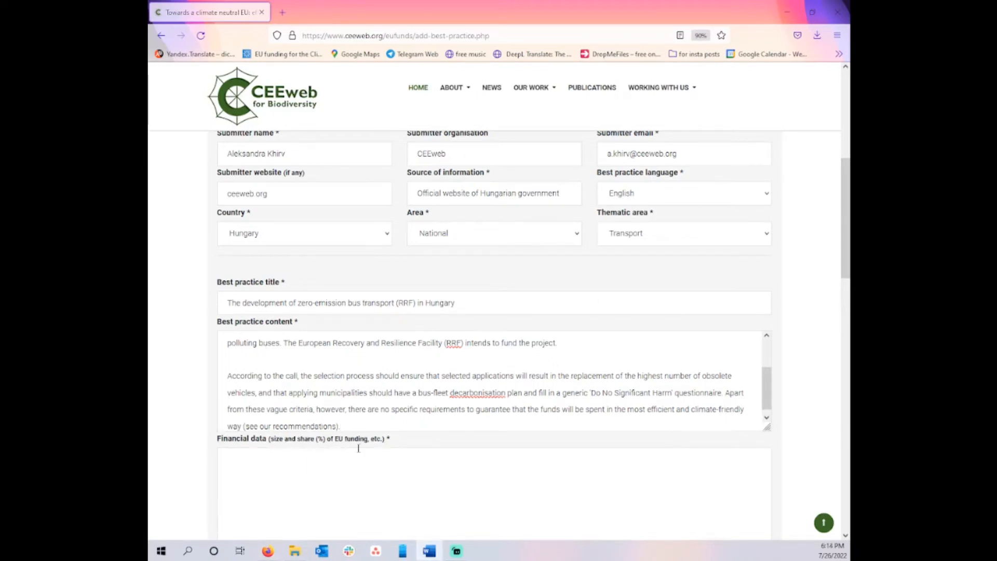
# Step: Paste the financial data: EUR 146,000,000 total budget, 100% EU funding
pyautogui.scroll(-2, 346, 462)
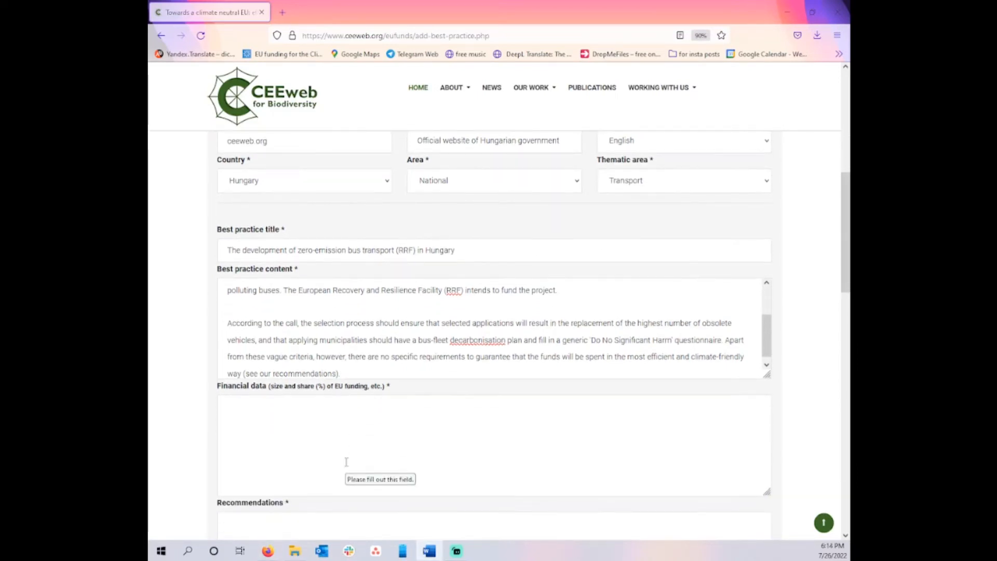
pyautogui.click(292, 371)
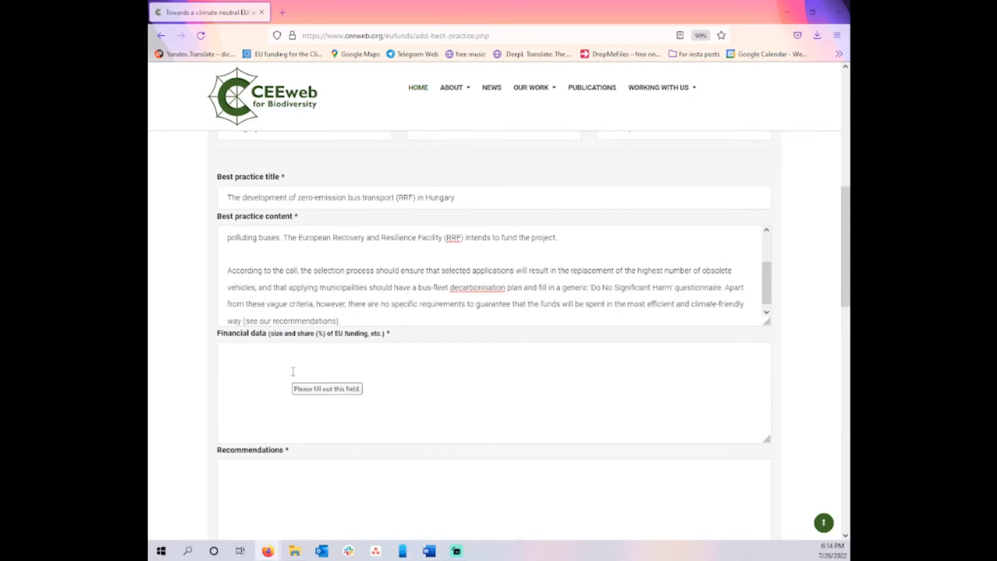
pyautogui.hotkey('ctrl', 'v')
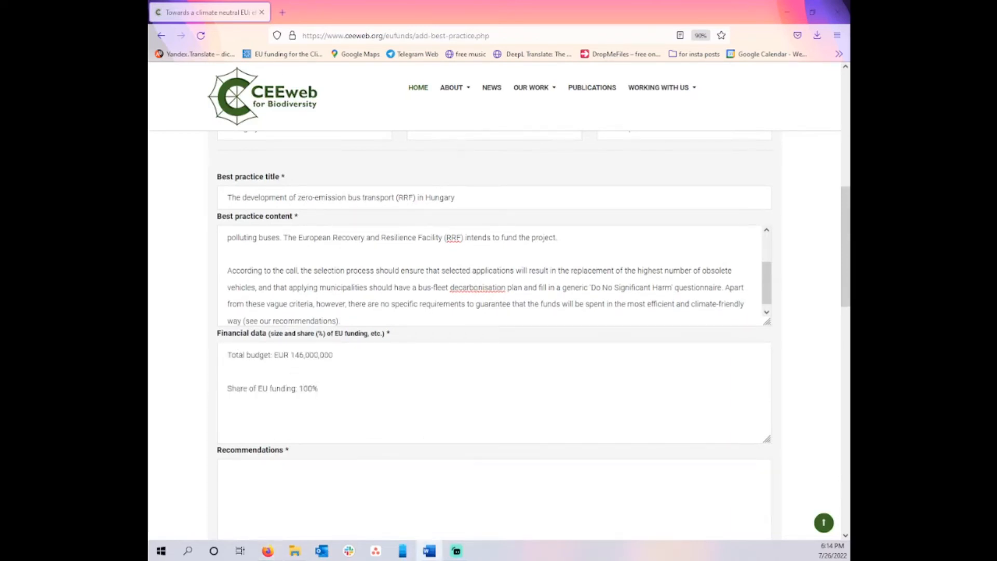
# Step: Paste the recommendations paragraph
pyautogui.scroll(-3, 525, 395)
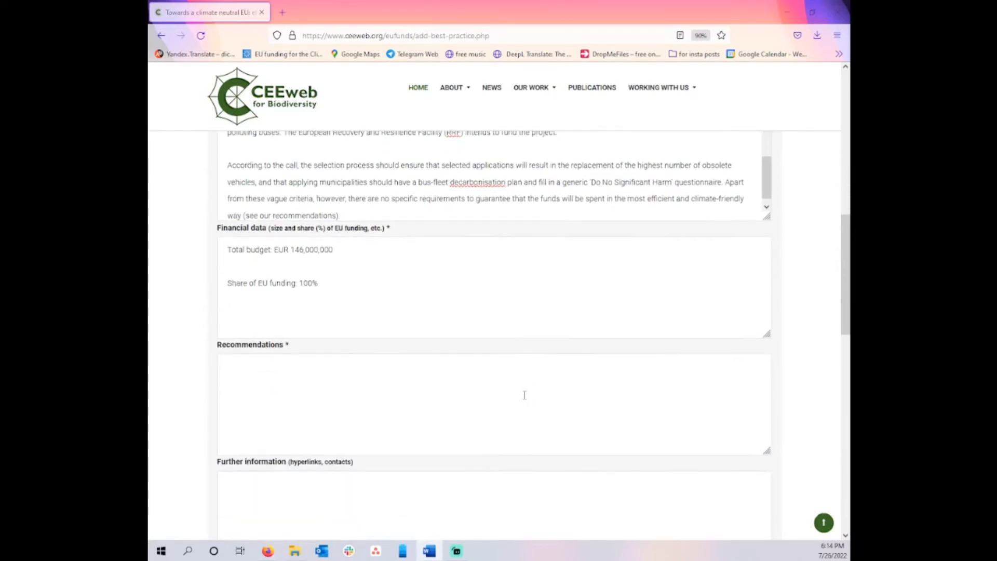
pyautogui.click(316, 327)
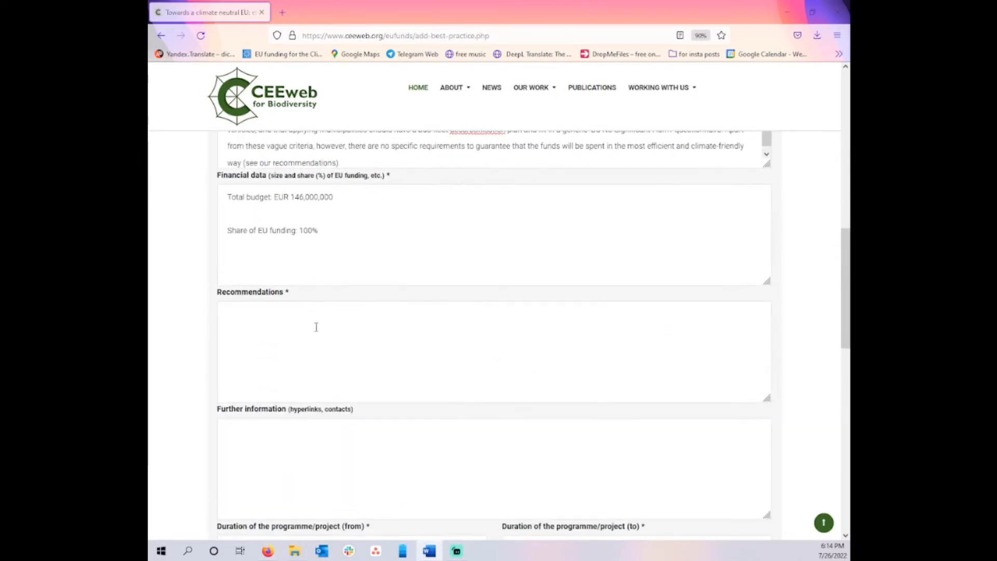
pyautogui.hotkey('ctrl', 'v')
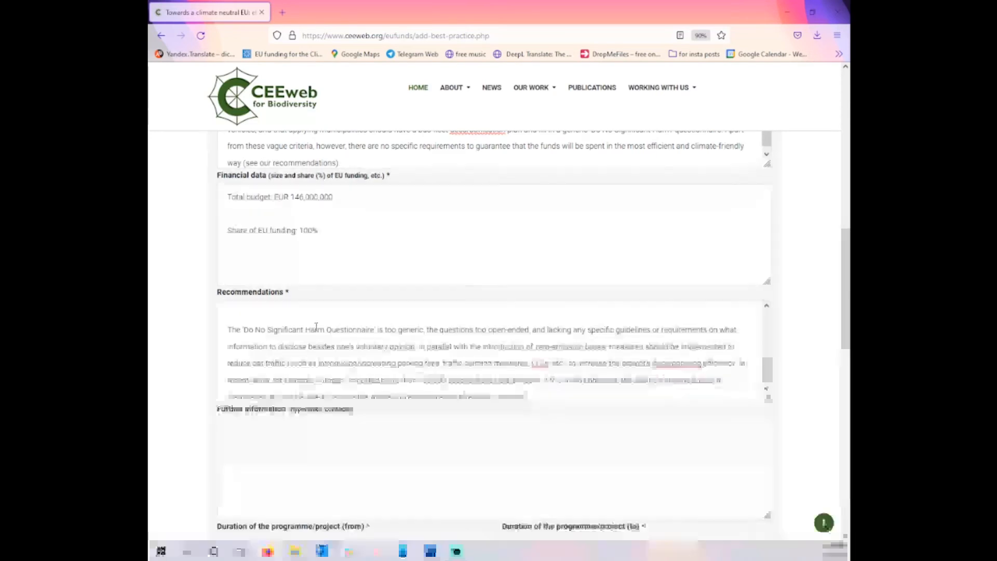
# Step: Paste the levego.hu and palyazat.gov.hu reference links as further information
pyautogui.scroll(-1, 316, 327)
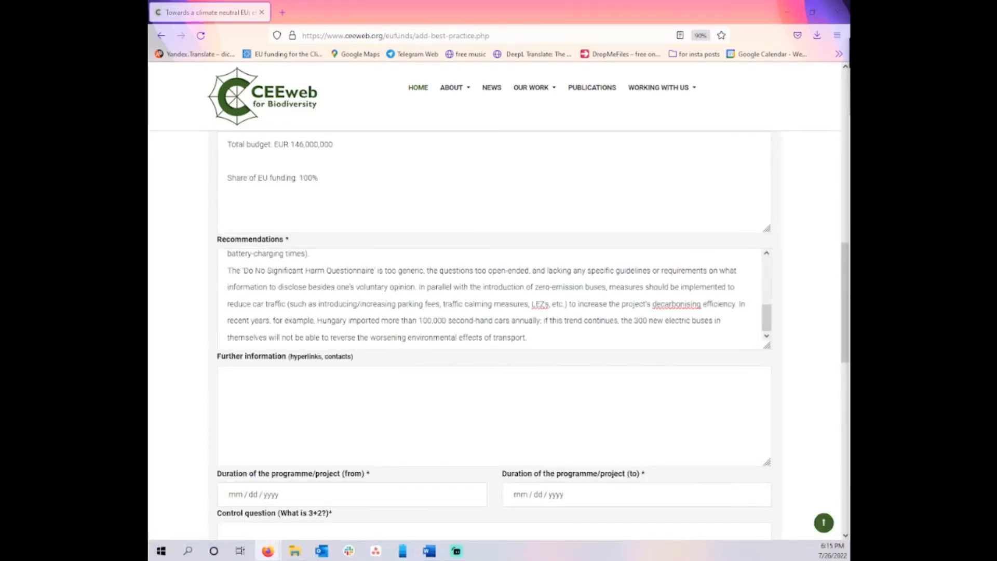
pyautogui.click(355, 381)
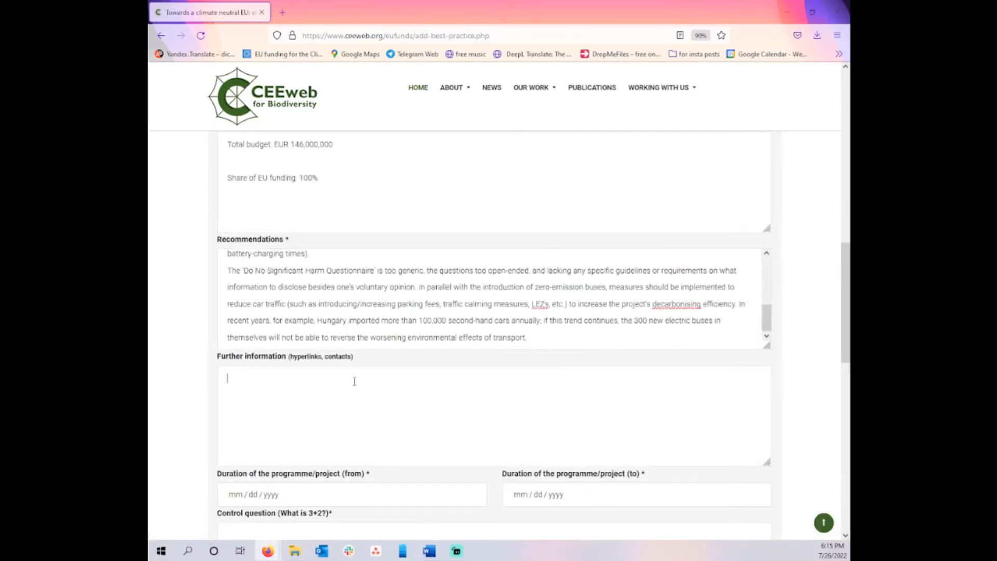
pyautogui.write('https://www.levego.hu/en/news/2019/07/villanyauto-tamogatas-felfordulat-a-jo-iranyba/ https://www.palyazat.gov.hu/rrf-522-21-a-zr-emisszis-buszkzlekeds-fejlesztse-1#')
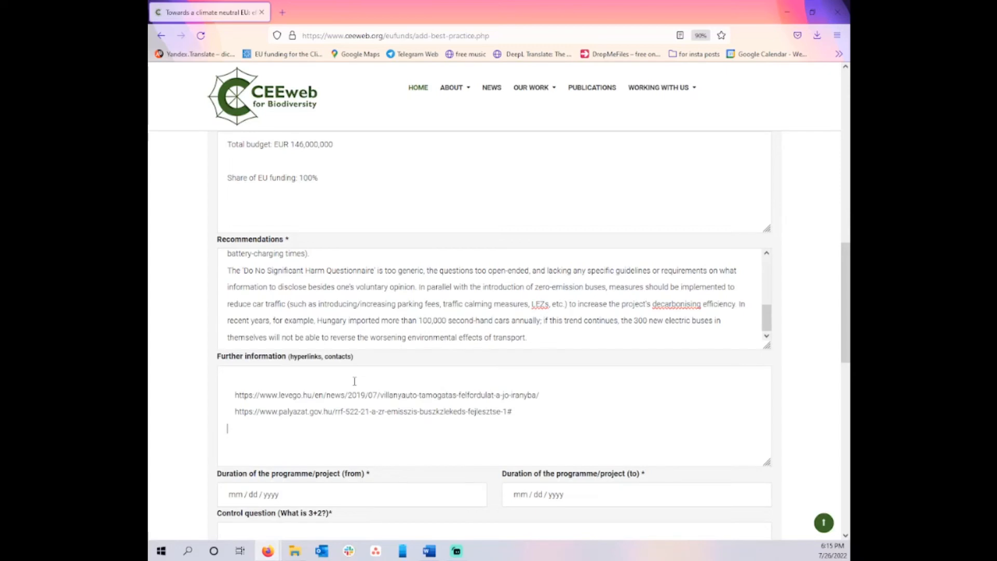
pyautogui.scroll(-1, 437, 471)
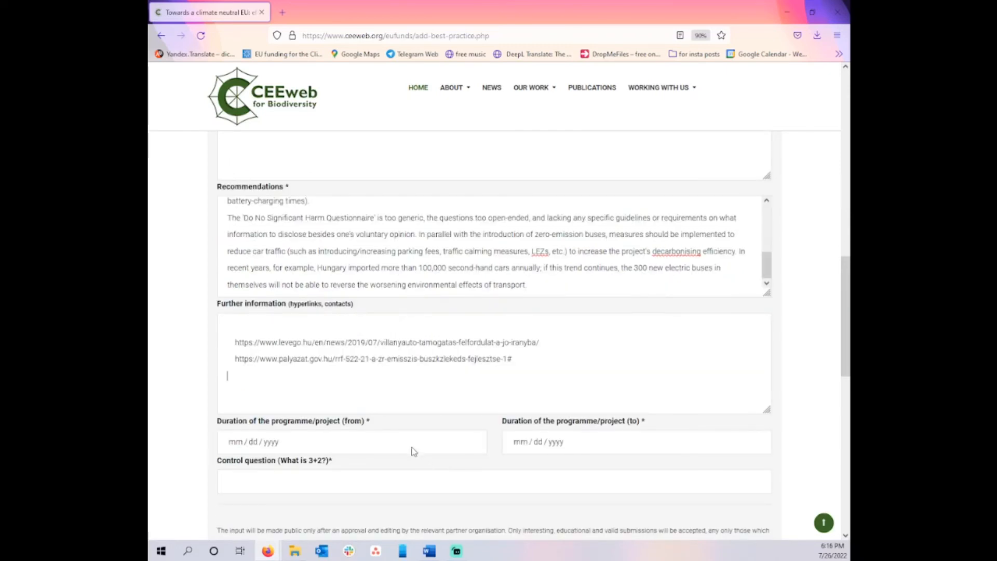
pyautogui.scroll(-1, 407, 441)
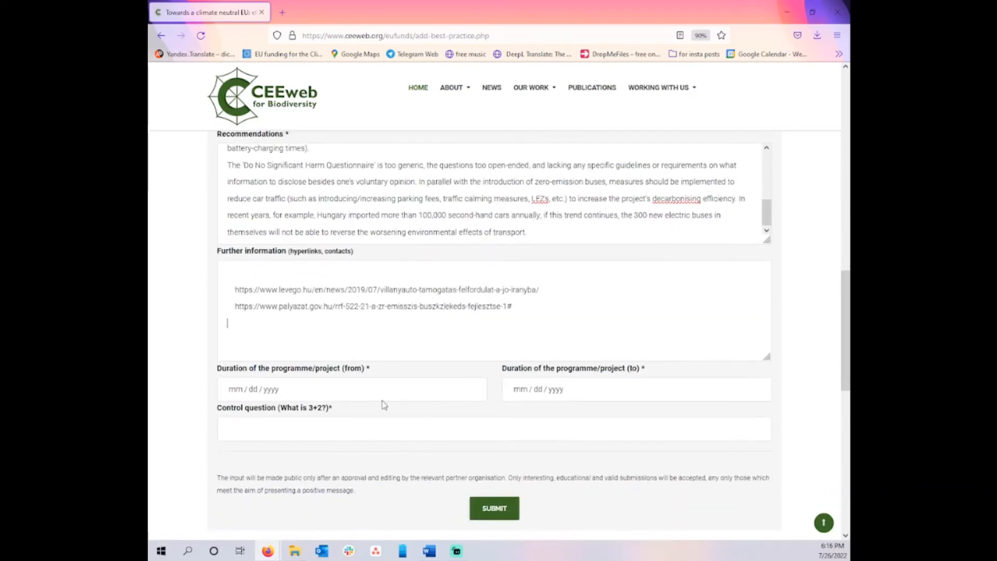
# Step: Set the project start date to 01/14/2022
pyautogui.click(337, 390)
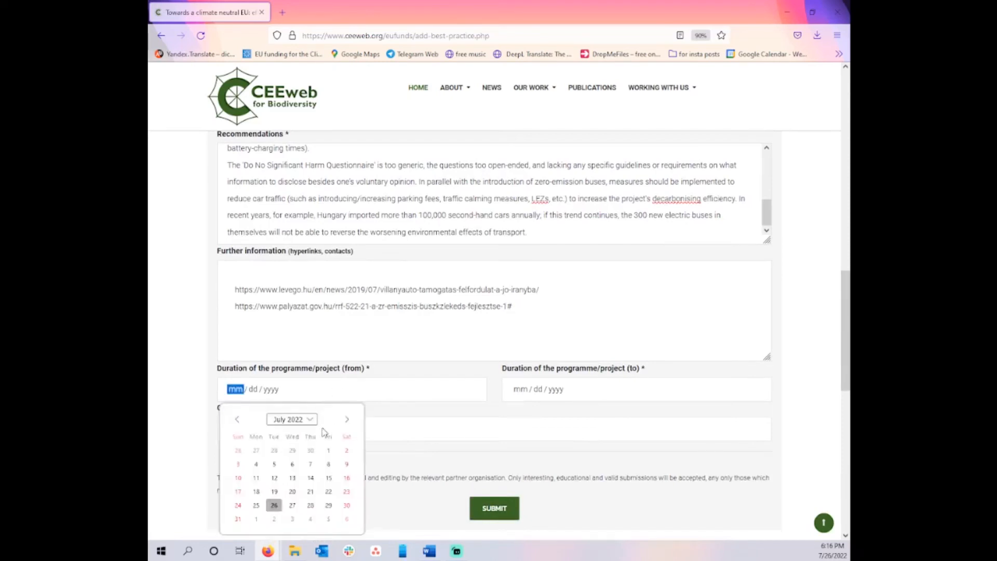
pyautogui.click(311, 419)
pyautogui.click(305, 470)
pyautogui.click(284, 444)
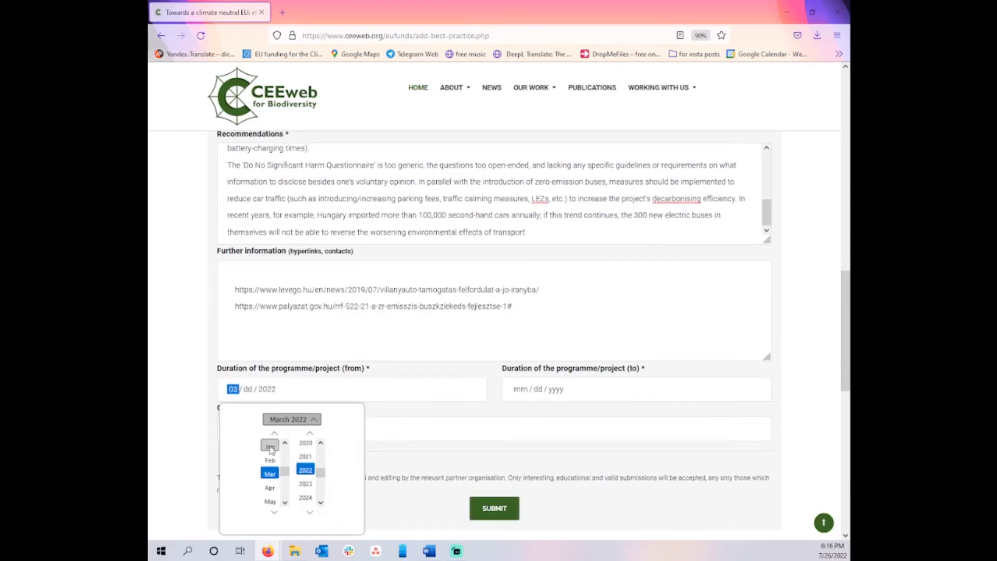
pyautogui.click(303, 419)
pyautogui.click(329, 478)
# Step: Set the project end date to 06/30/2030
pyautogui.click(591, 390)
pyautogui.click(597, 417)
pyautogui.click(605, 502)
pyautogui.click(594, 501)
pyautogui.click(560, 458)
pyautogui.click(599, 419)
pyautogui.click(525, 521)
# Step: Answer the control question with 5 and submit the form
pyautogui.click(553, 429)
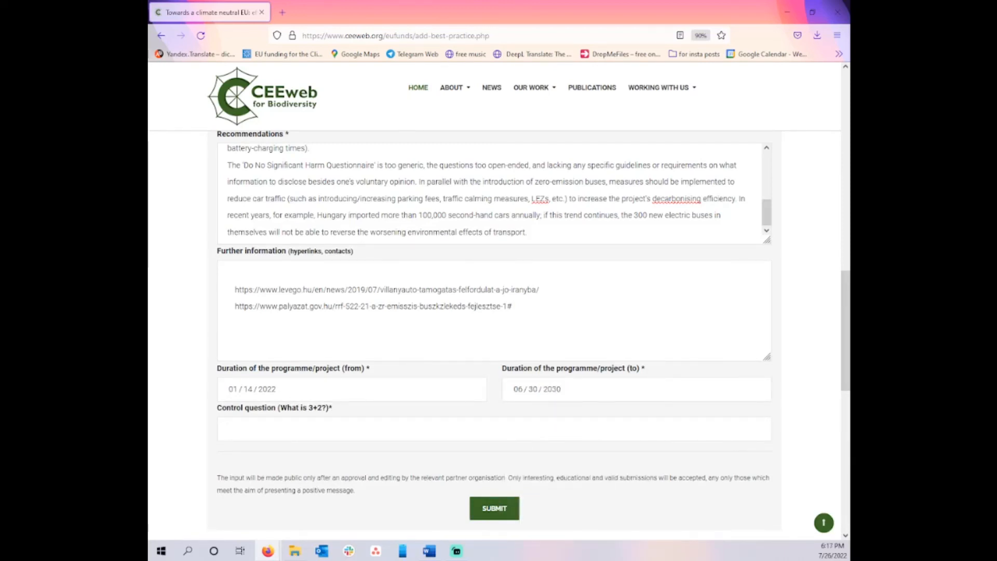
pyautogui.write('5')
pyautogui.click(493, 513)
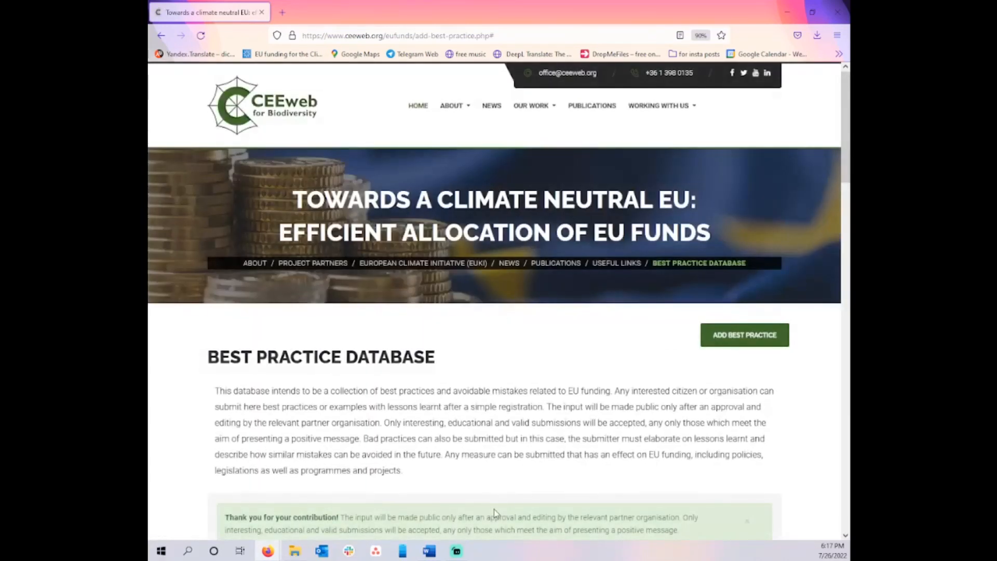
pyautogui.scroll(-3, 484, 359)
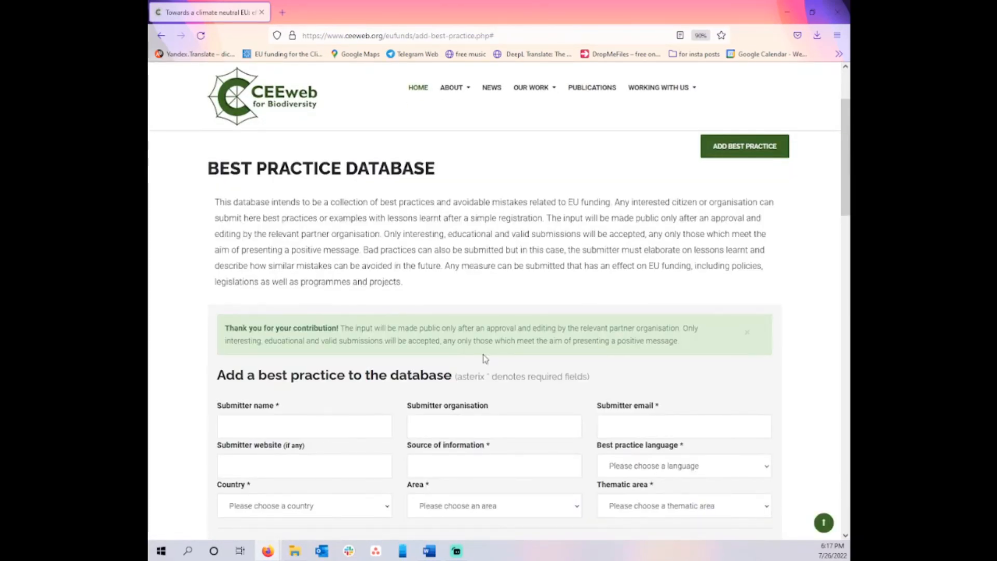